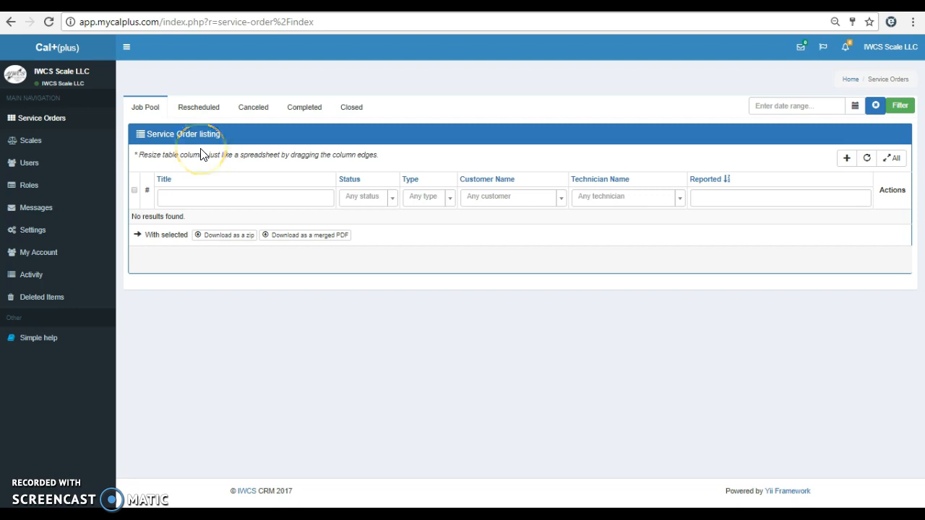
Tour the Service Orders, Scales and Users listings and the My Account detail page
click(72, 127)
click(58, 125)
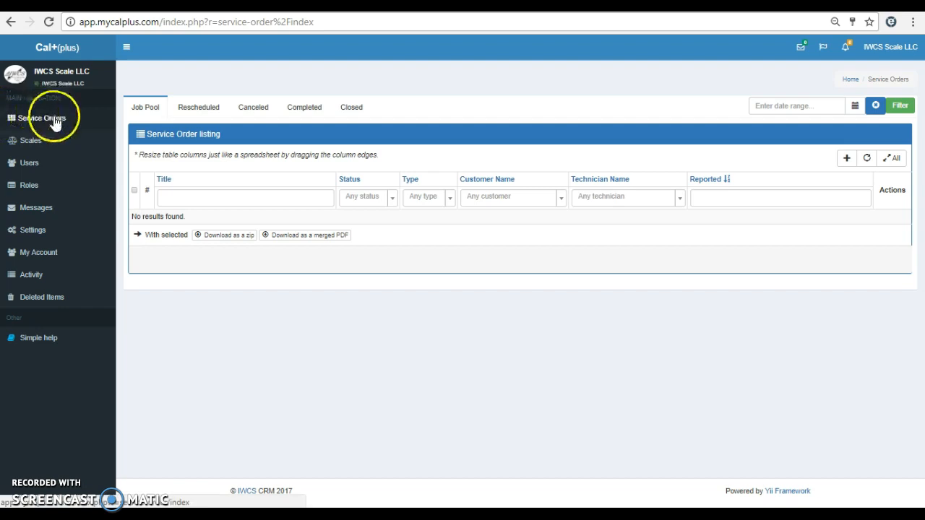
click(31, 143)
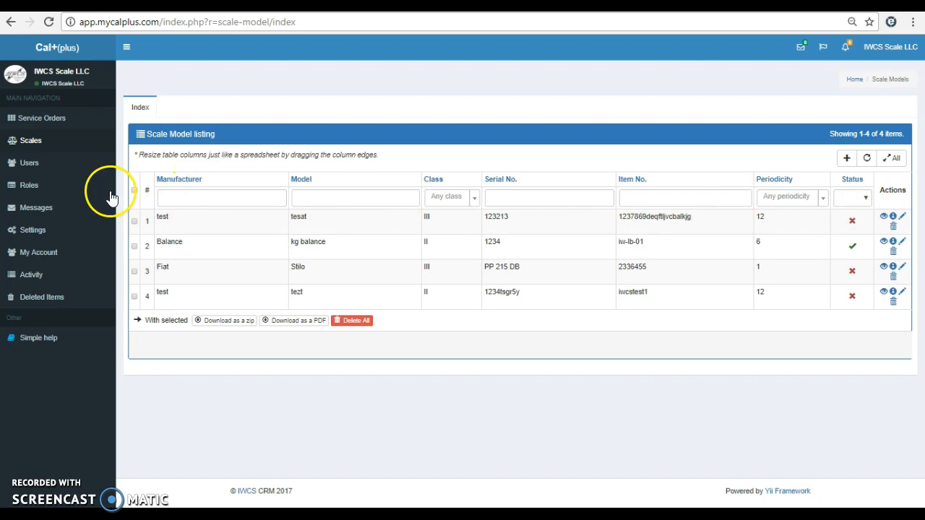
click(38, 167)
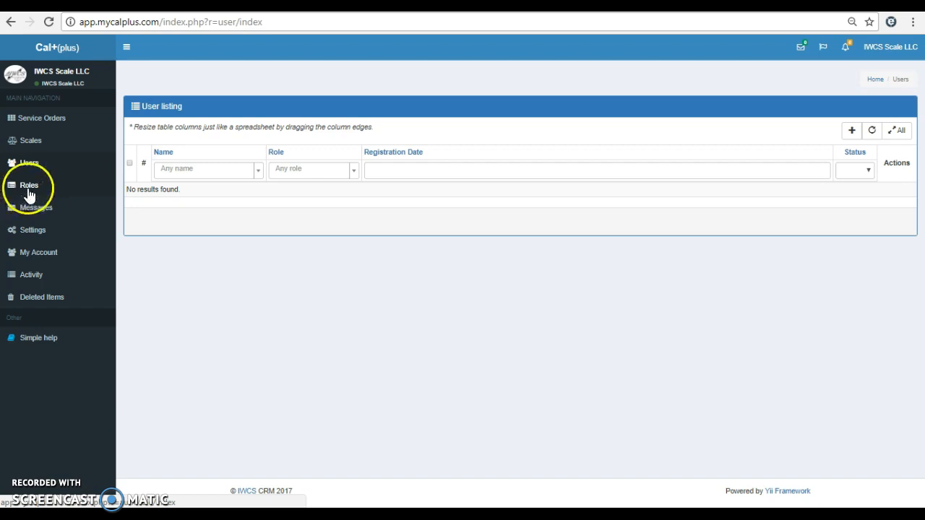
click(38, 253)
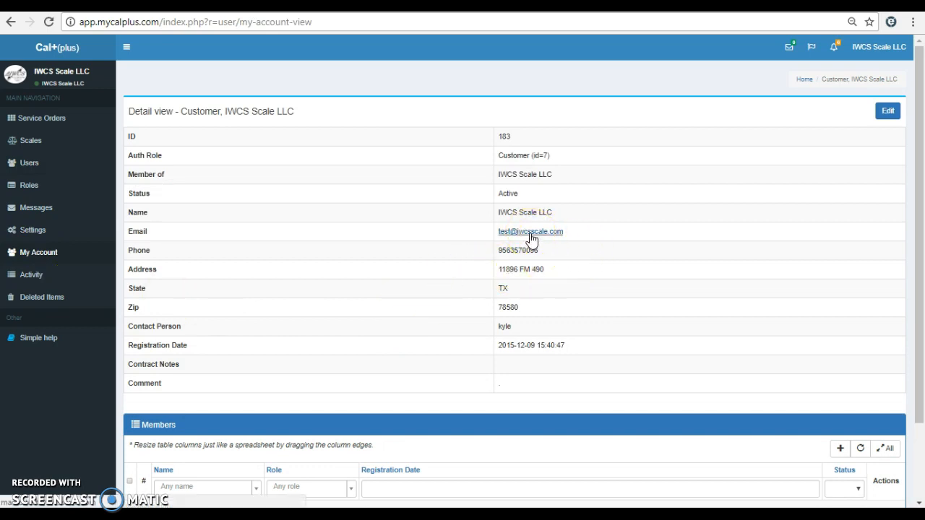
Go through the Job Pool, Rescheduled, Canceled and Completed service order listings in turn
click(32, 118)
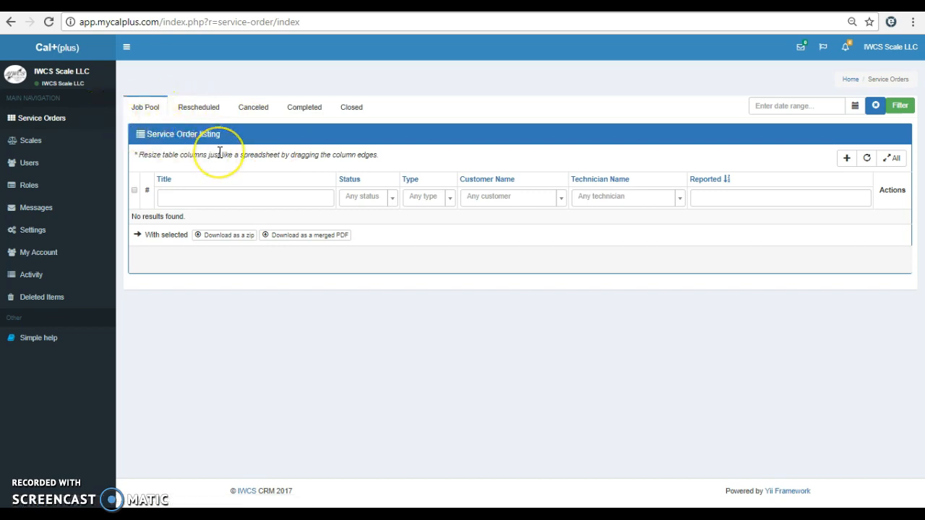
click(144, 108)
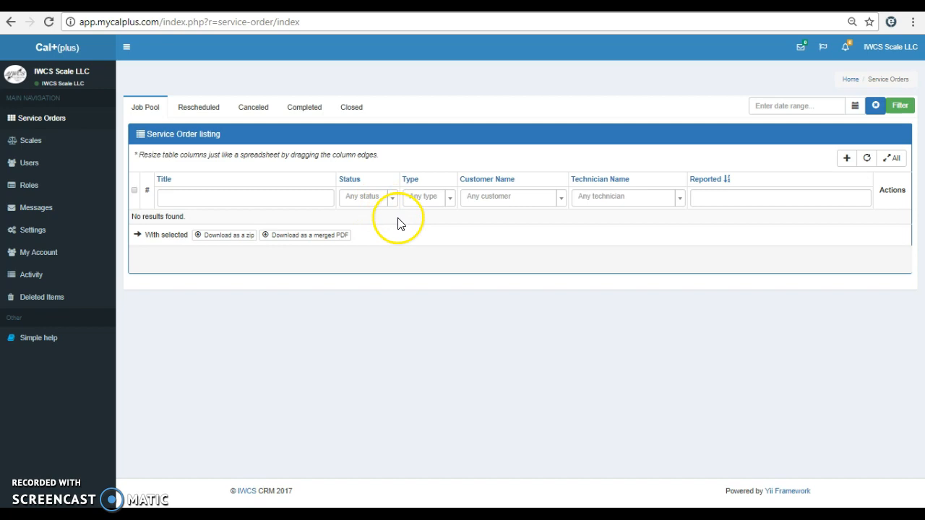
click(193, 108)
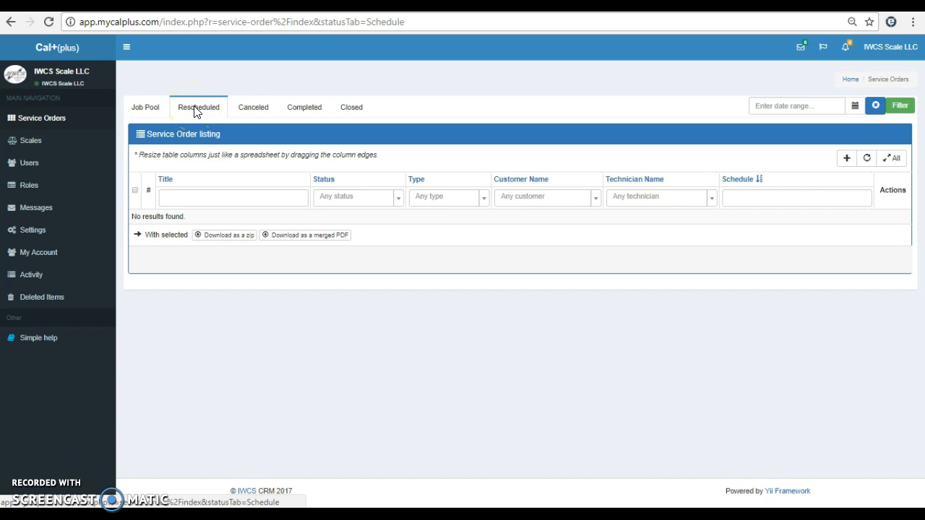
click(255, 113)
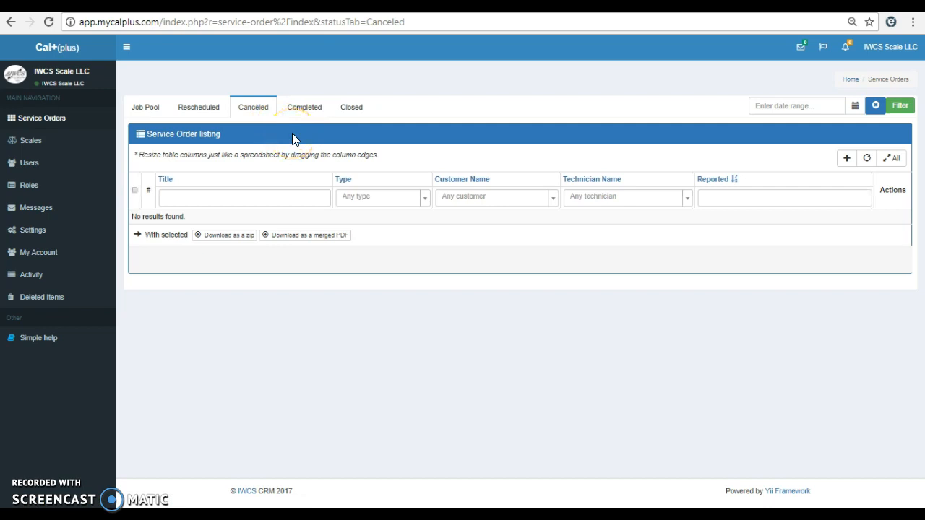
click(304, 110)
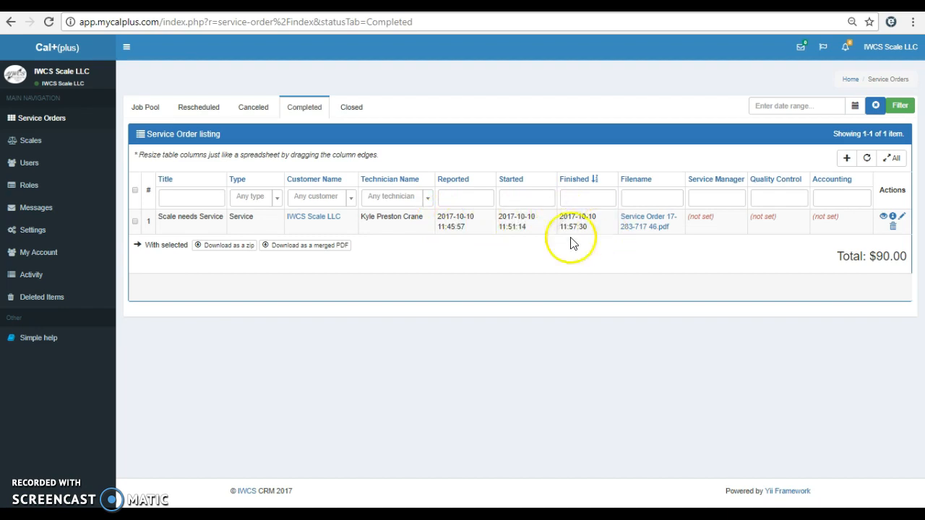
Download the PDF of the completed "Scale needs Service" order, review it through to the customer signature, and close it
click(659, 226)
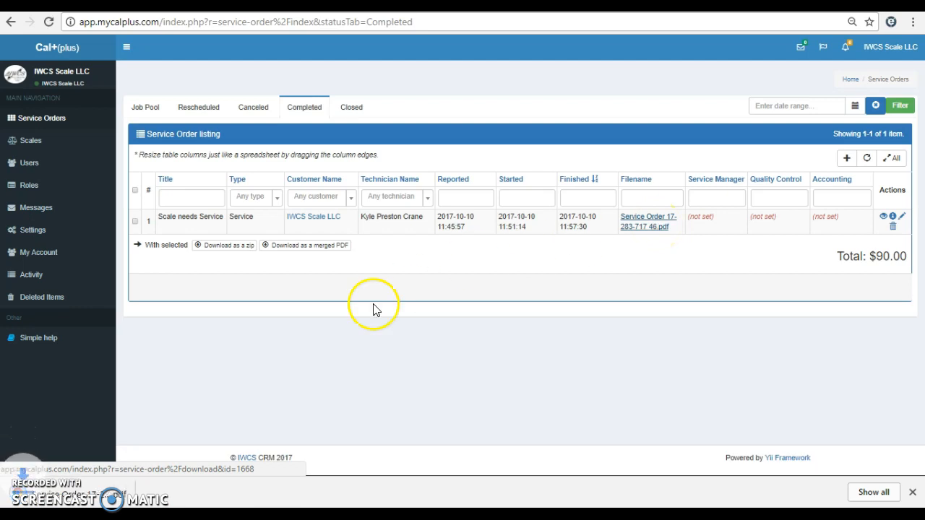
click(101, 499)
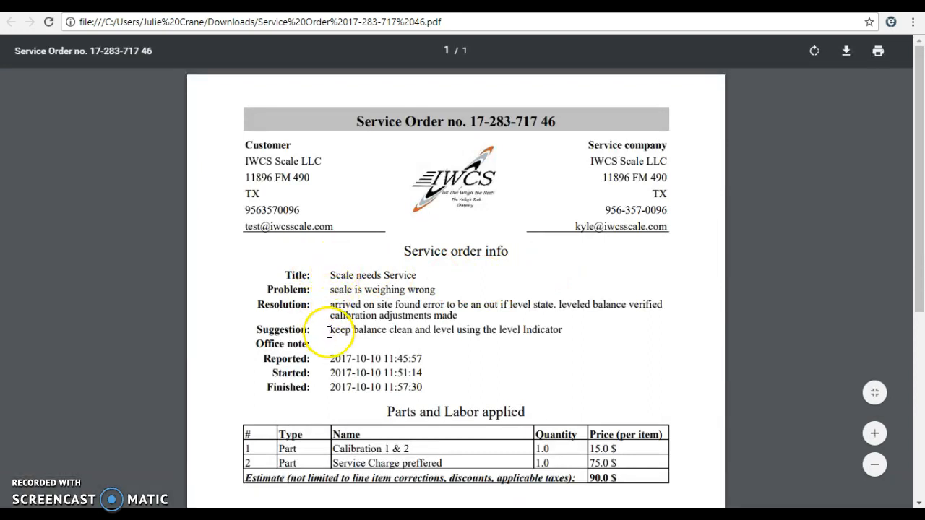
scroll(467, 318, down, 1)
scroll(470, 321, down, 1)
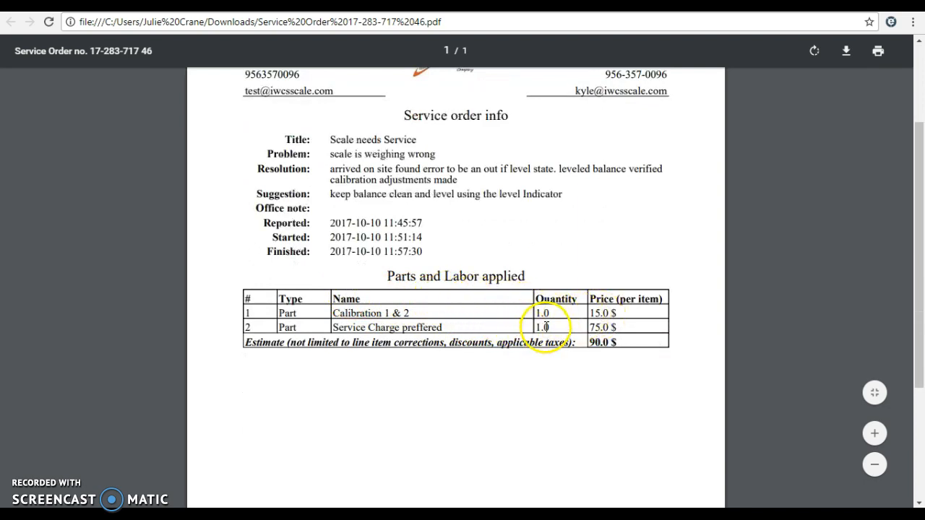
scroll(521, 375, down, 3)
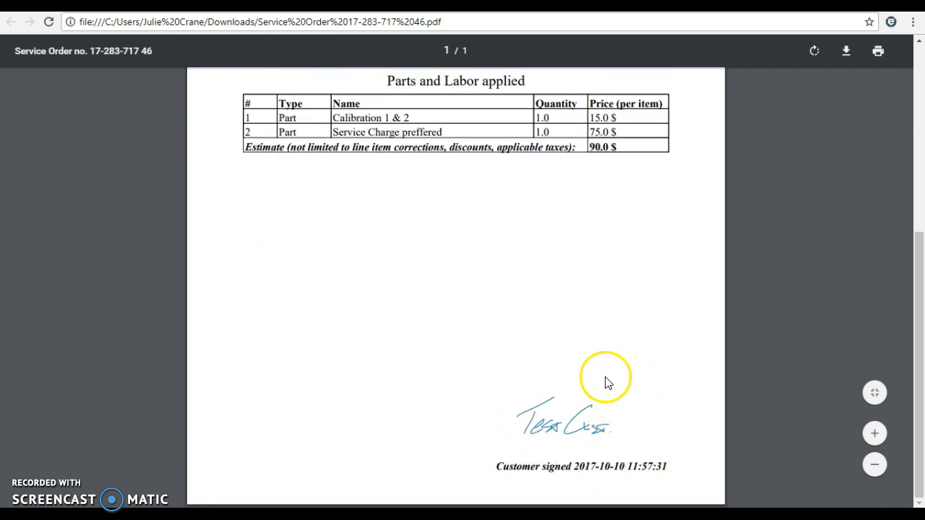
scroll(585, 365, up, 5)
key(ctrl+w)
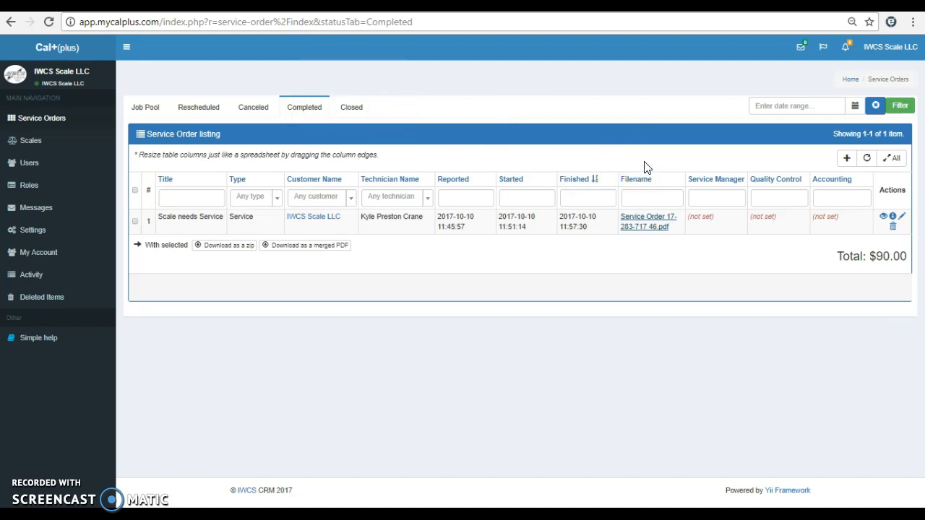
Check the Closed service orders and return to the Completed listing
drag(647, 168, 706, 170)
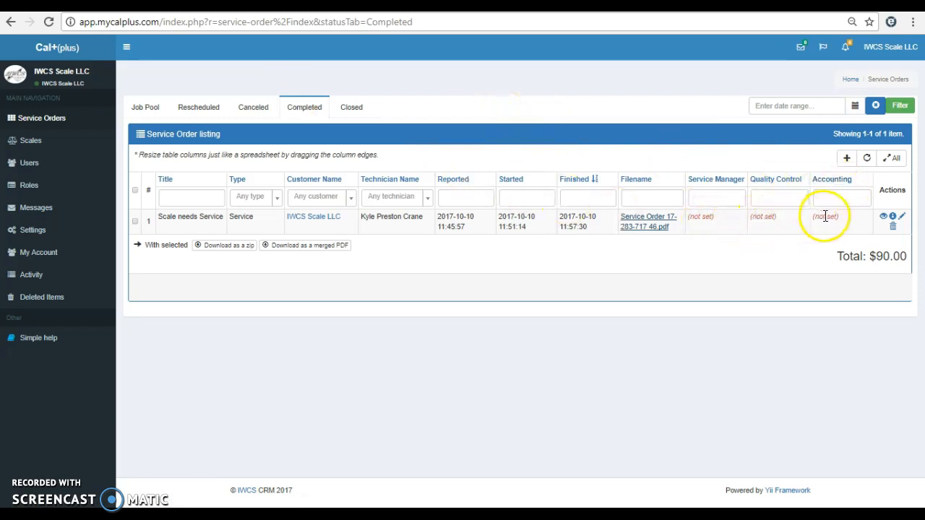
click(352, 109)
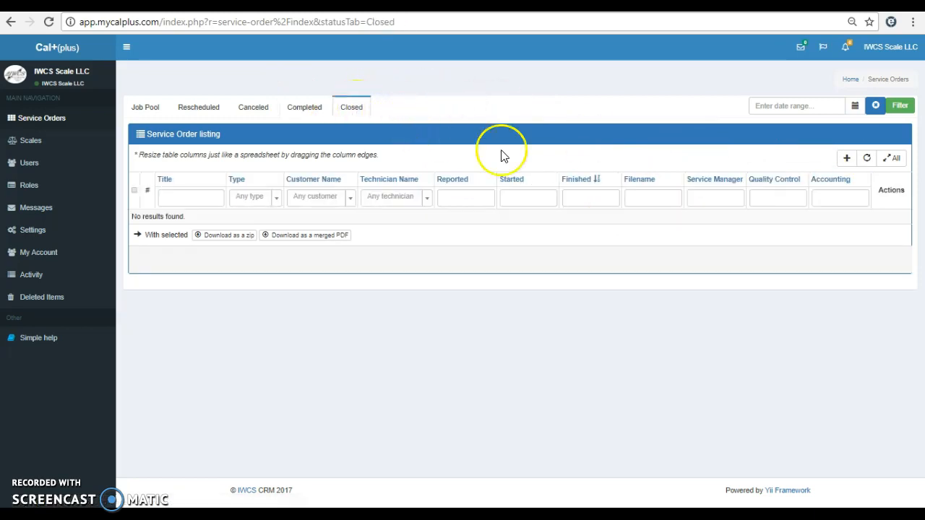
click(310, 113)
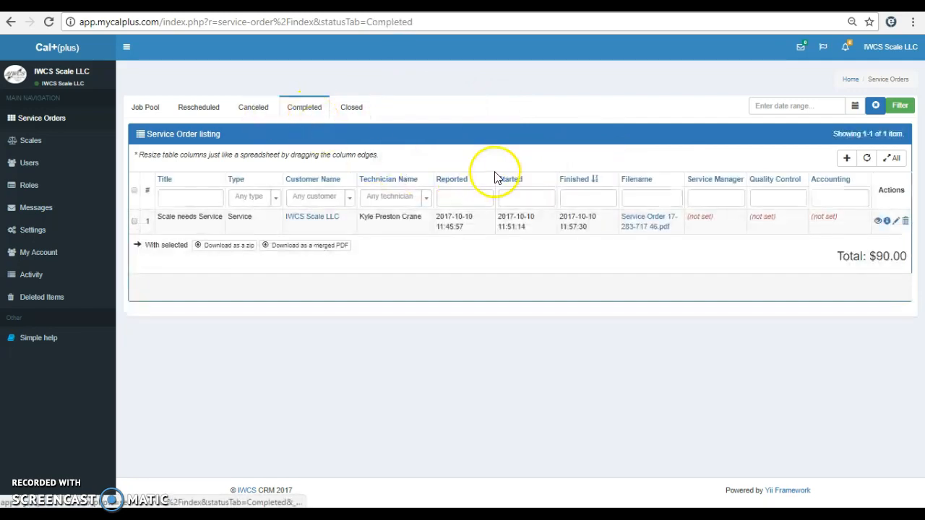
Open the detail view of the completed "Scale needs Service" order and review its fields
click(893, 218)
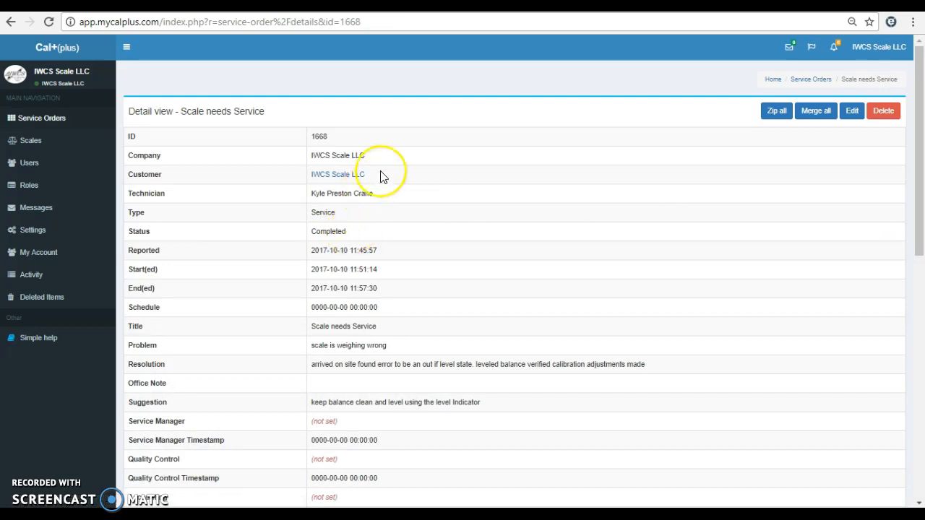
scroll(380, 176, down, 3)
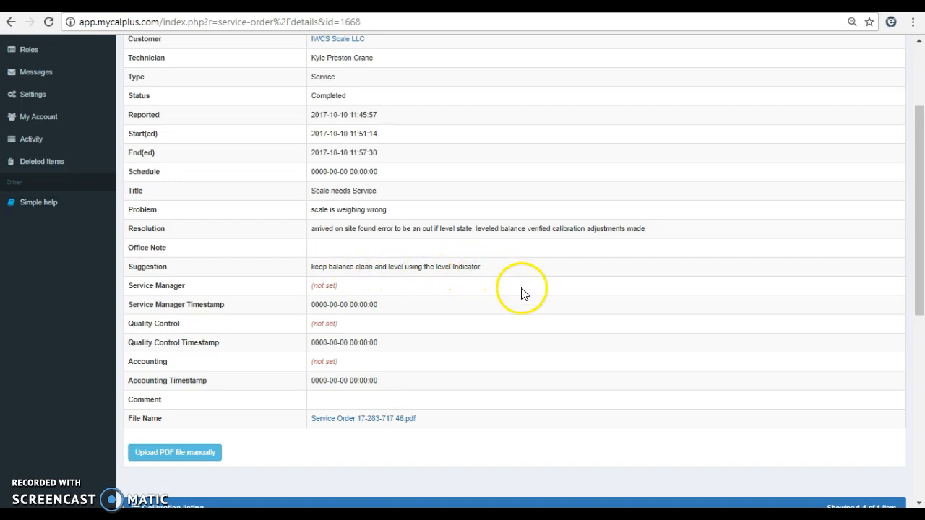
Download the kg balance's calibration certificate PDF from the order, review its calibration tests, and close it
scroll(519, 291, down, 4)
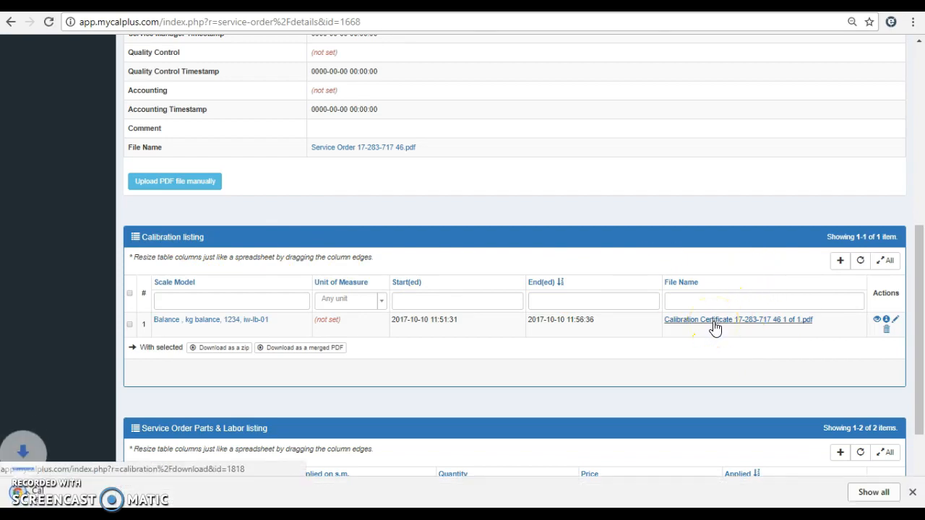
click(95, 497)
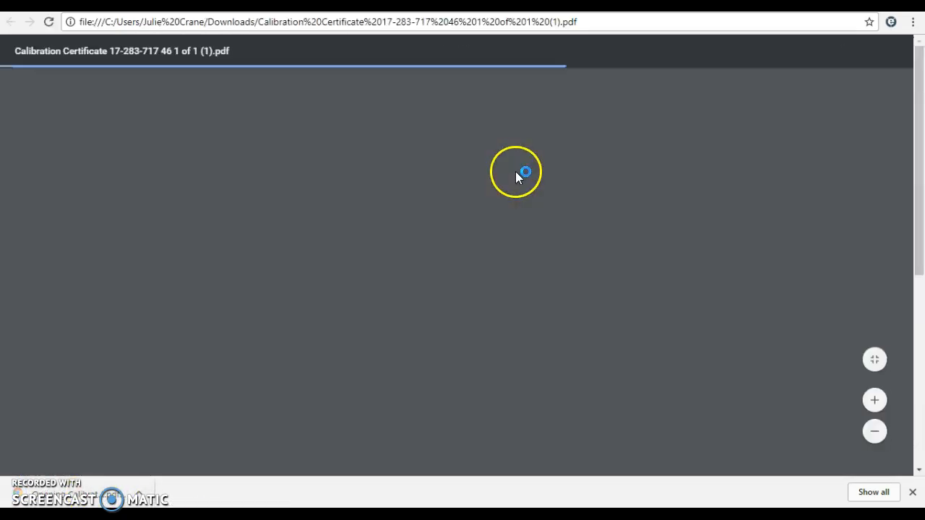
scroll(523, 221, down, 3)
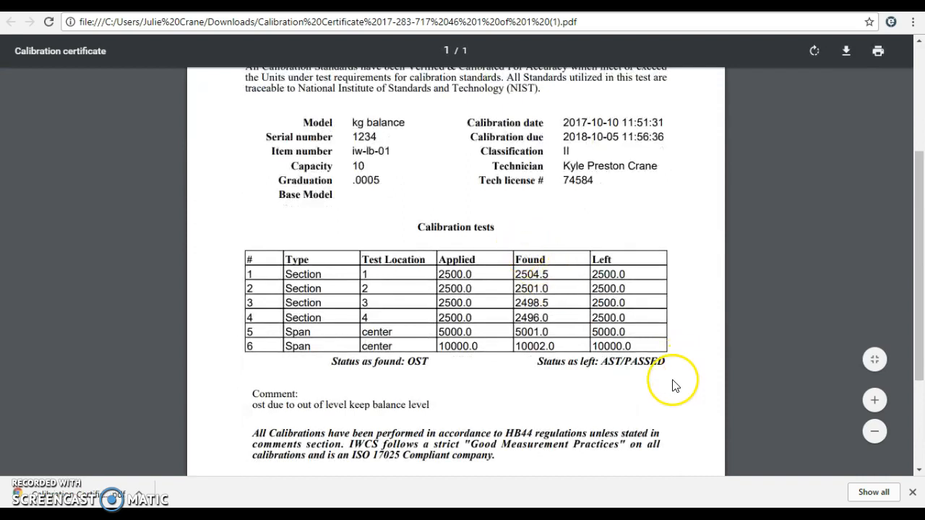
scroll(448, 299, up, 3)
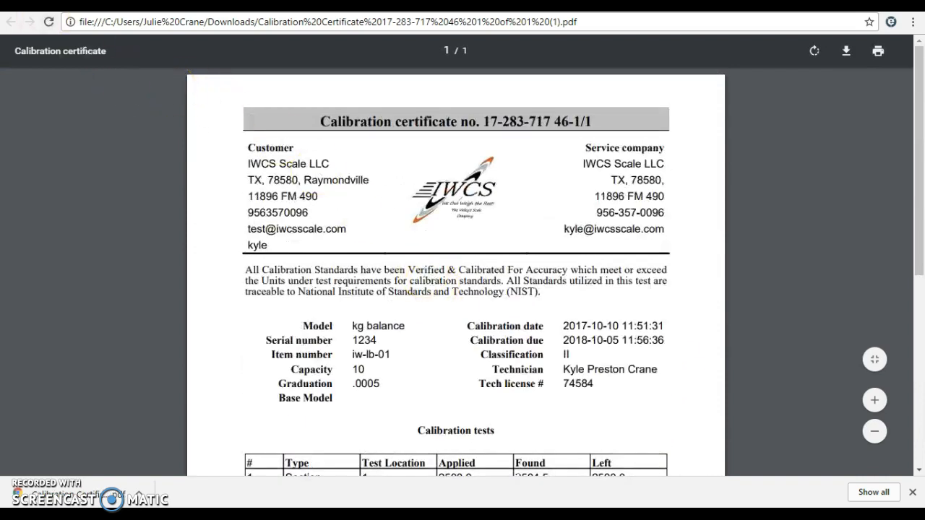
key(ctrl+w)
Examine the order's Parts & Labor listing, its service order file and its calibration certificate entry
scroll(415, 318, down, 2)
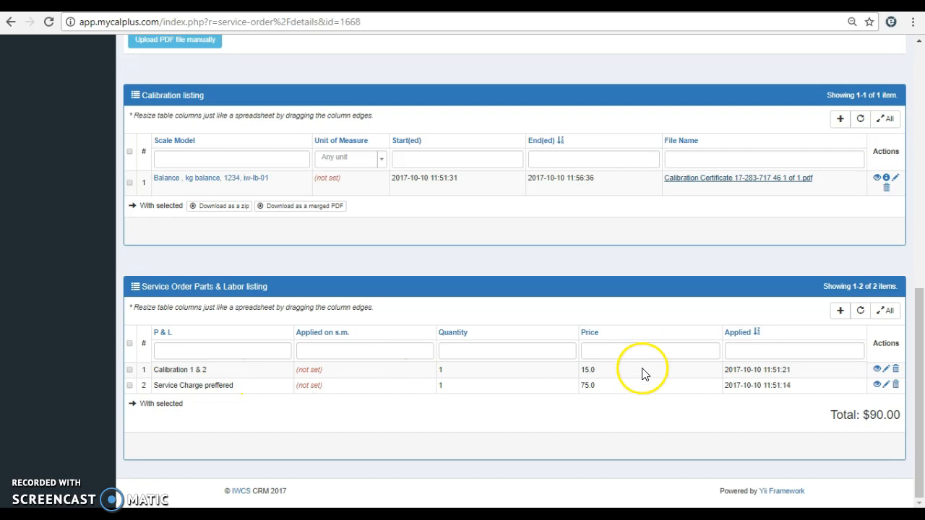
scroll(642, 380, up, 10)
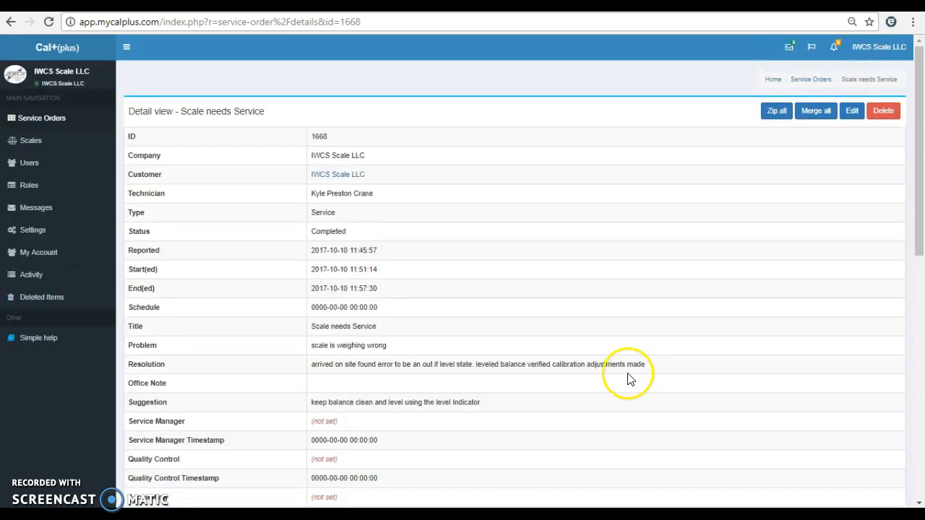
scroll(619, 378, down, 1)
scroll(558, 349, down, 2)
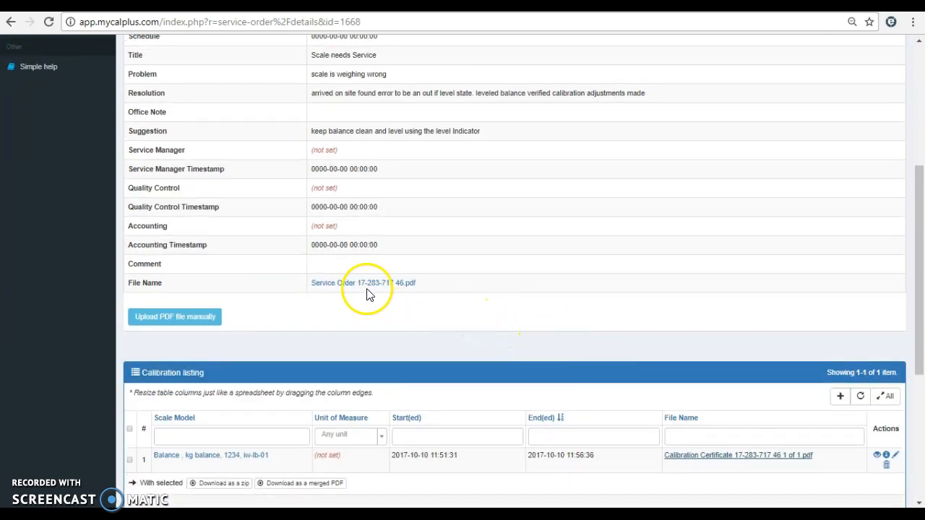
click(346, 294)
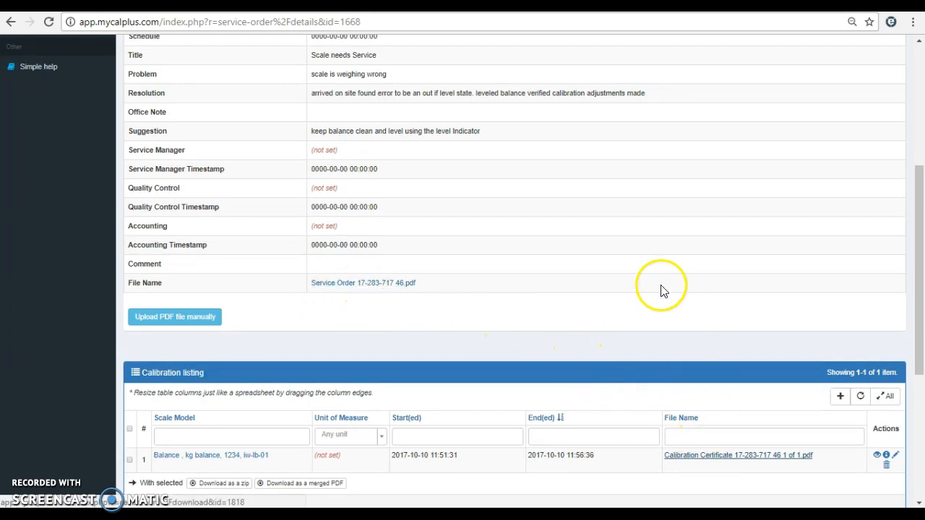
scroll(600, 300, down, 2)
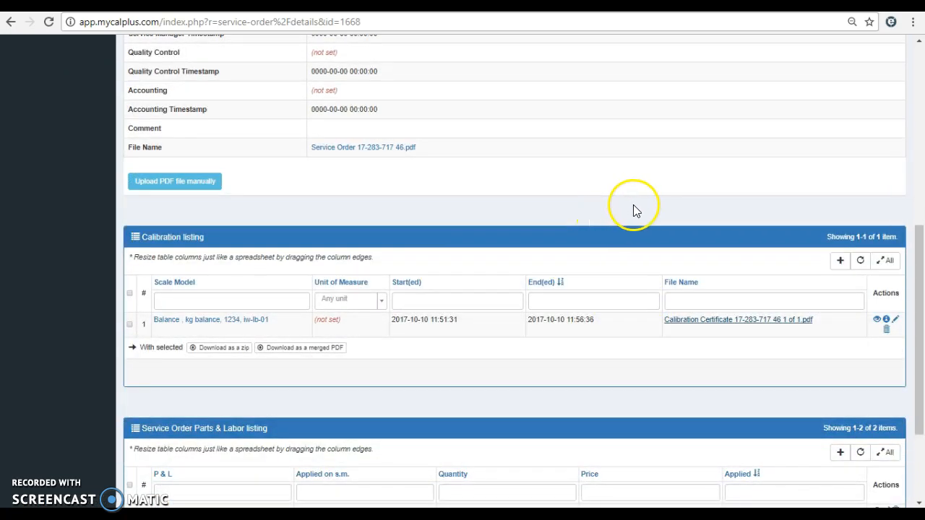
scroll(631, 206, up, 6)
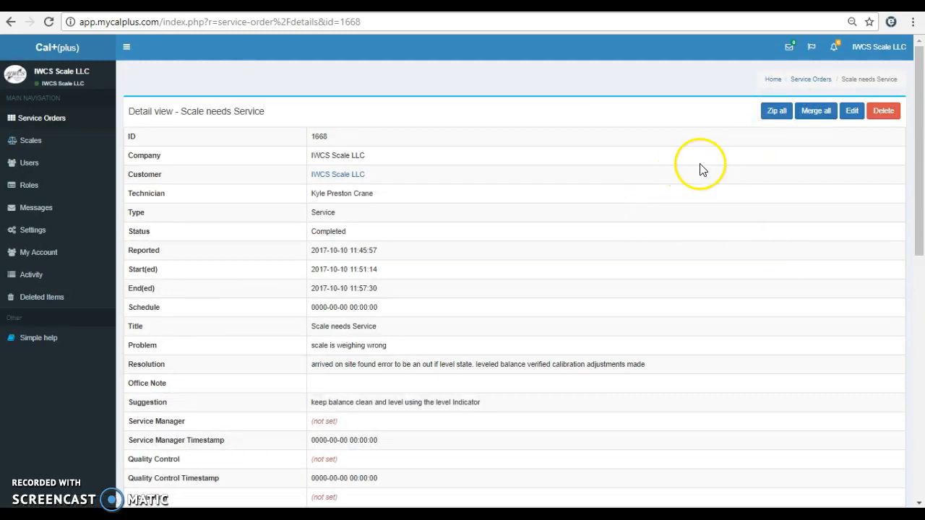
scroll(531, 178, down, 4)
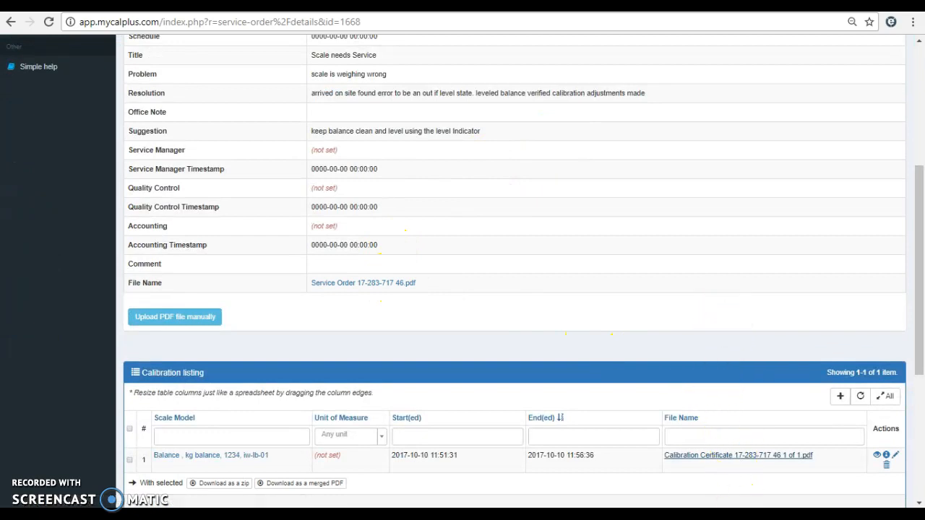
scroll(705, 253, up, 4)
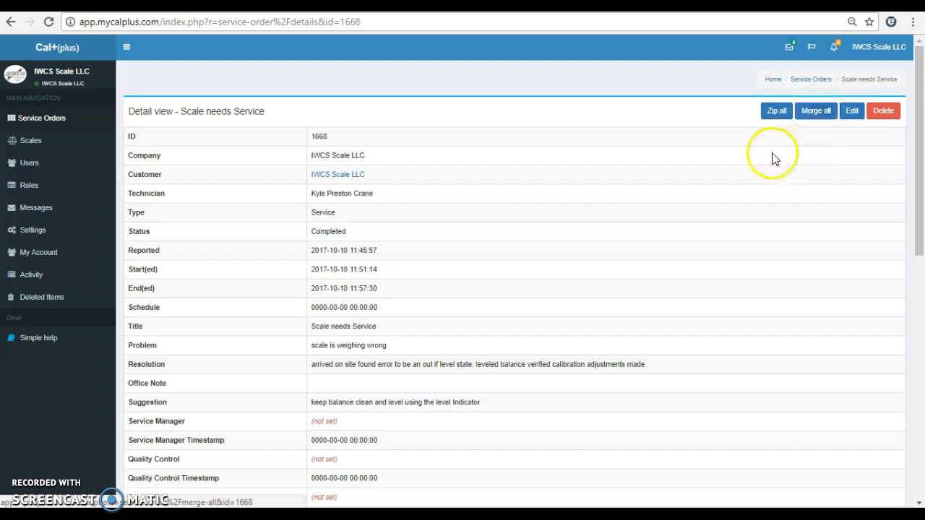
Merge all of the order's files into one PDF and open the downloaded document
scroll(772, 157, down, 3)
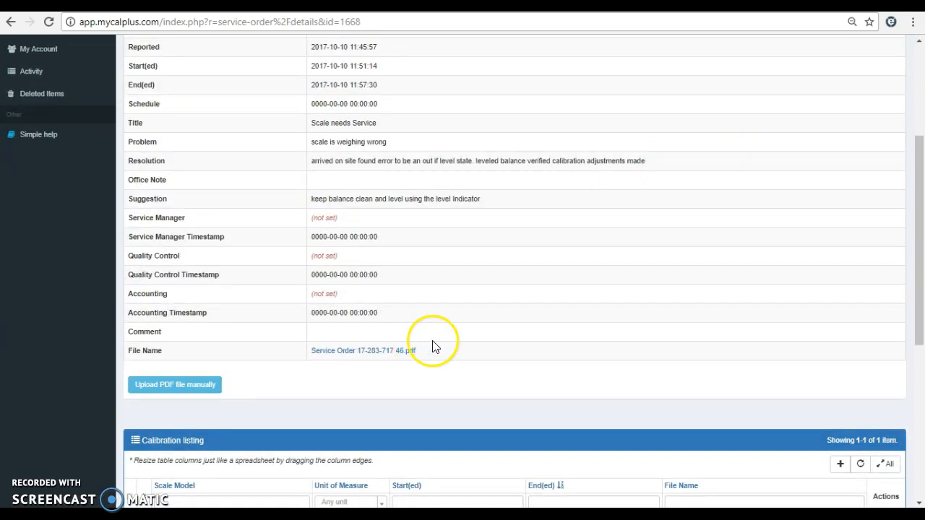
scroll(630, 289, down, 4)
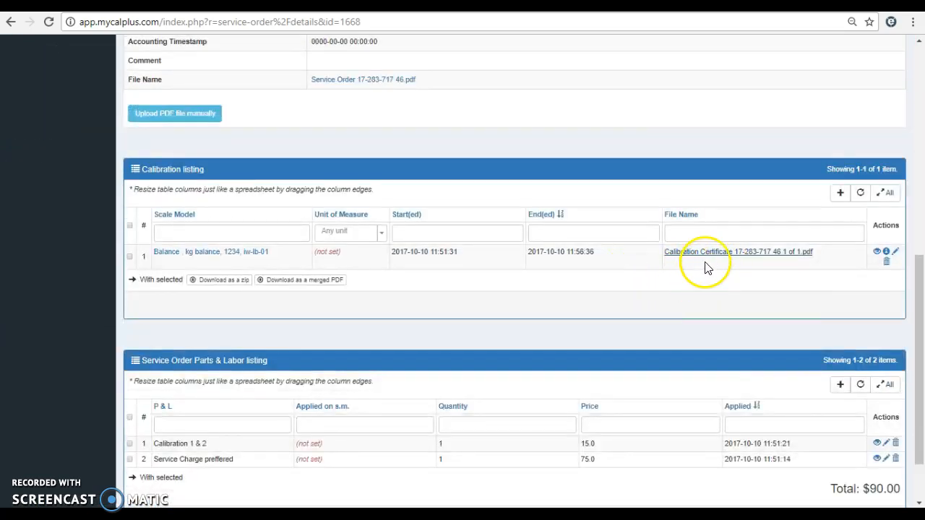
scroll(728, 145, up, 7)
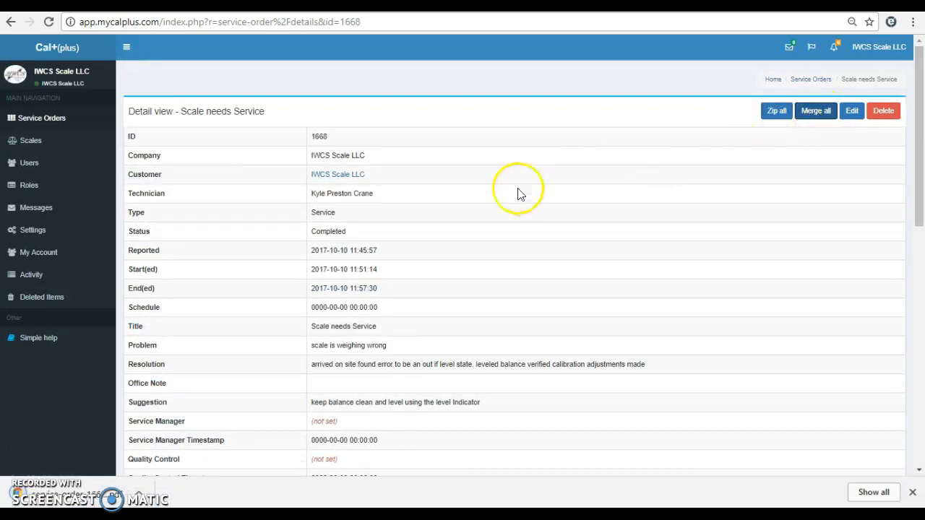
click(87, 494)
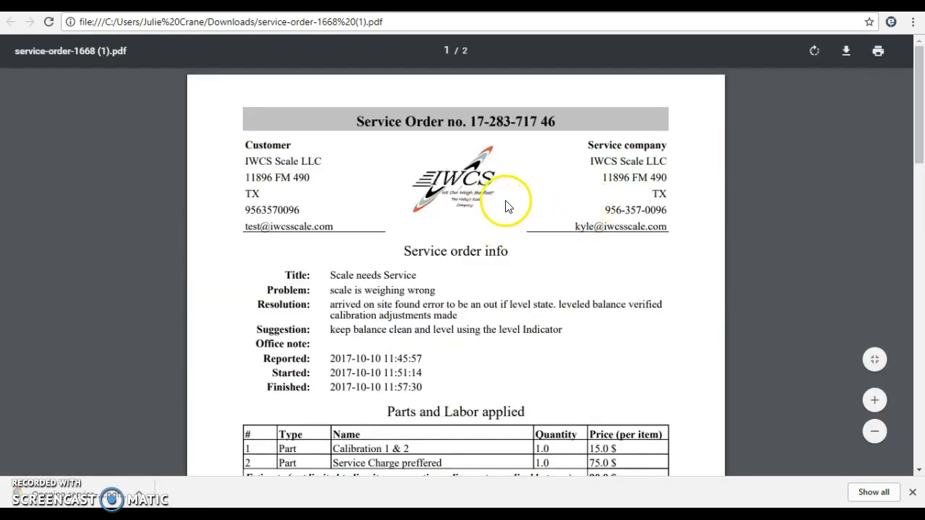
Review the merged PDF from the service order info to the calibration tests, and return to the order's page in the portal
scroll(519, 201, down, 10)
scroll(521, 203, down, 5)
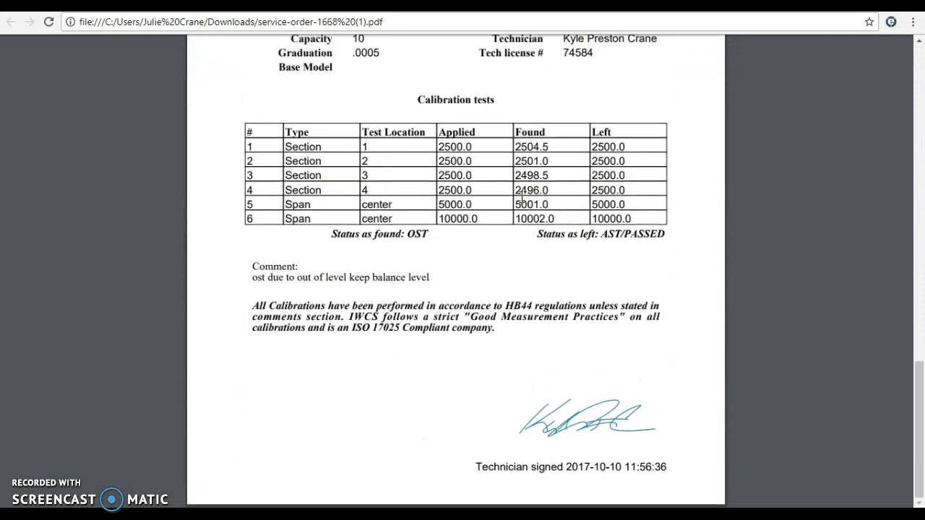
scroll(522, 199, up, 15)
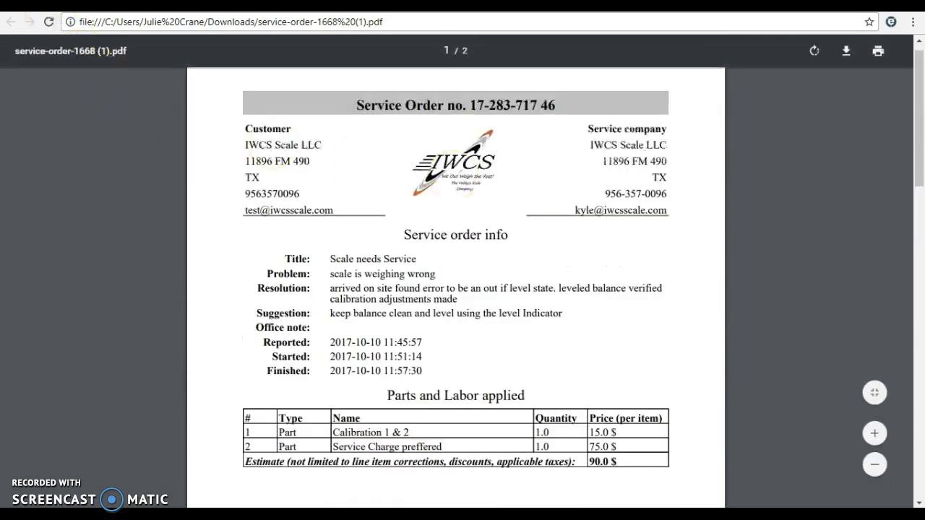
click(76, 6)
Download all of the "Scale needs Service" order's files as one zip archive
scroll(648, 235, down, 3)
scroll(648, 235, up, 3)
click(777, 113)
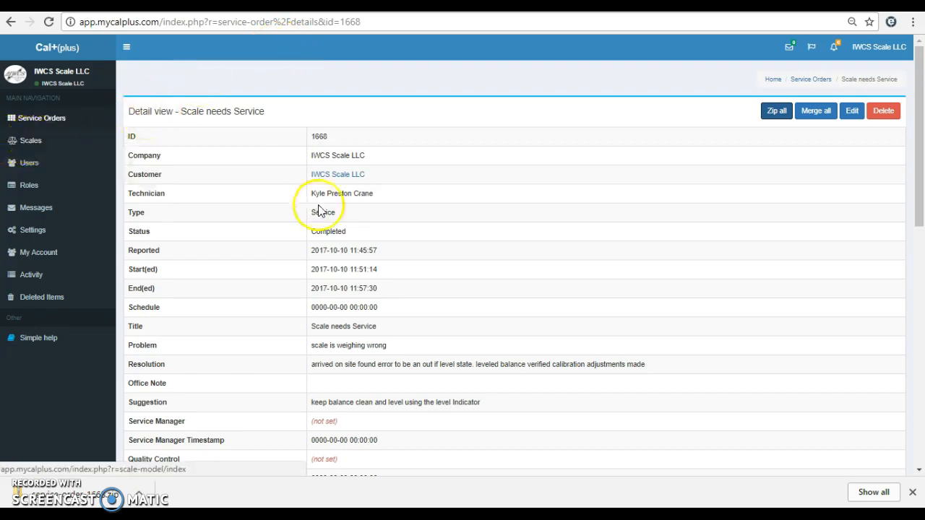
Open the kg balance's detail view from the scale listing and review its specification fields and calibration history
click(31, 145)
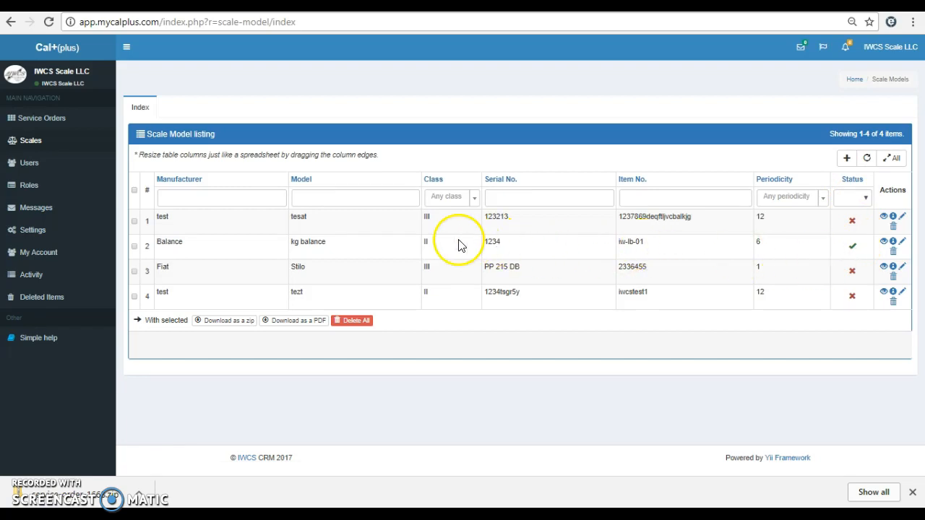
click(893, 242)
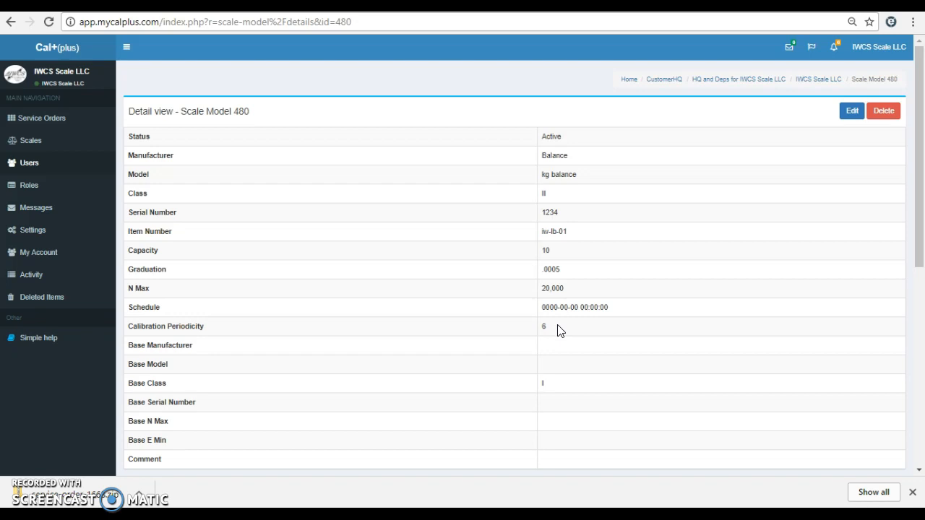
scroll(591, 322, down, 1)
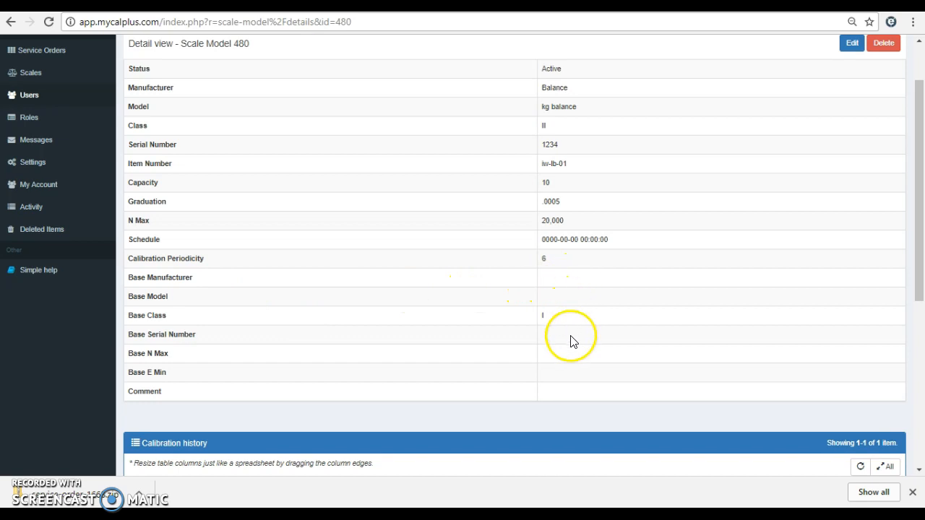
scroll(572, 316, down, 4)
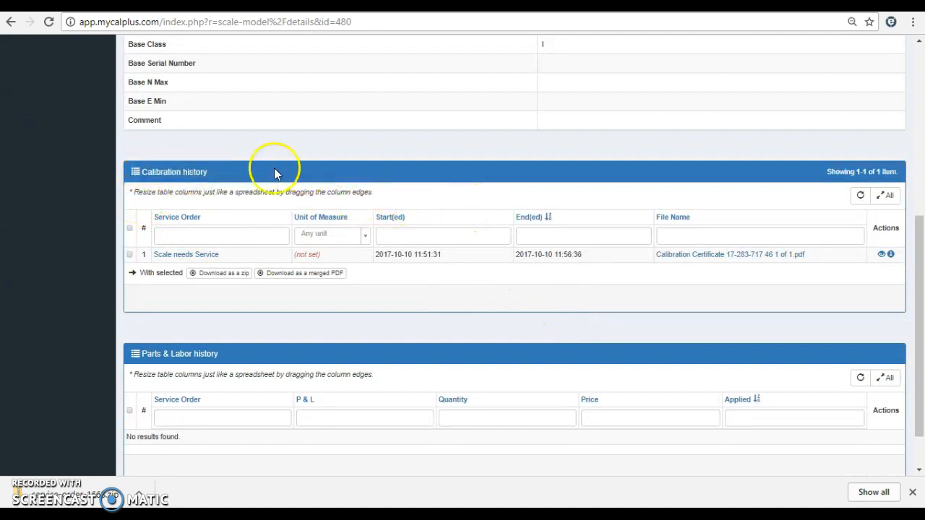
scroll(649, 233, up, 5)
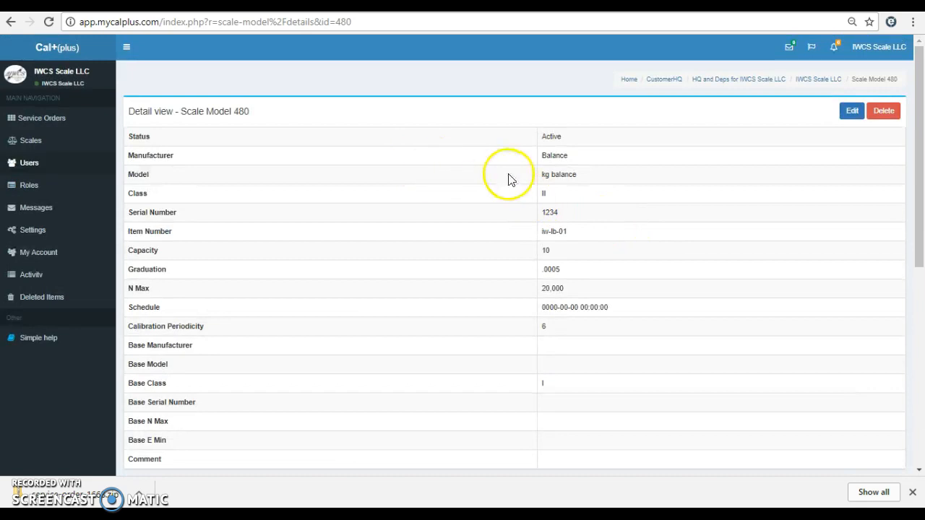
Examine the kg balance's Parts & Labor history and the certificate file entry in its Calibration history
scroll(475, 169, down, 10)
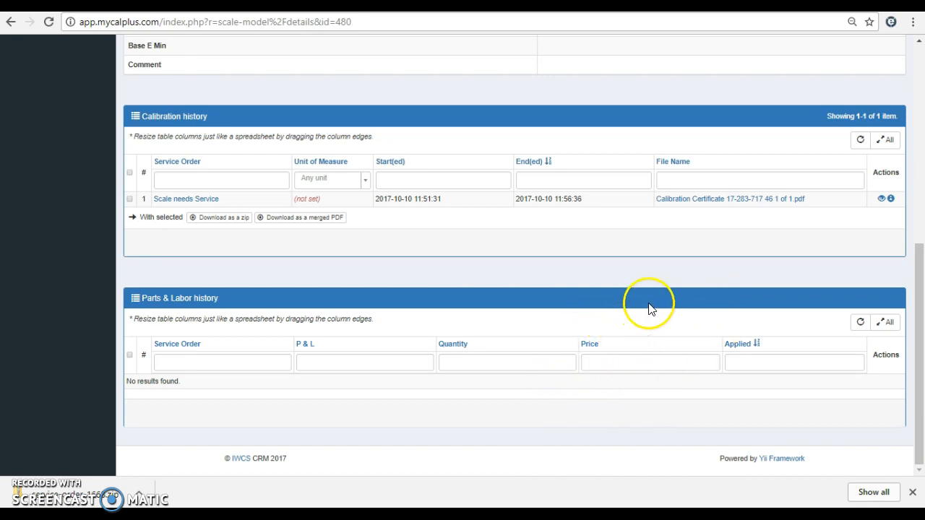
scroll(719, 285, up, 6)
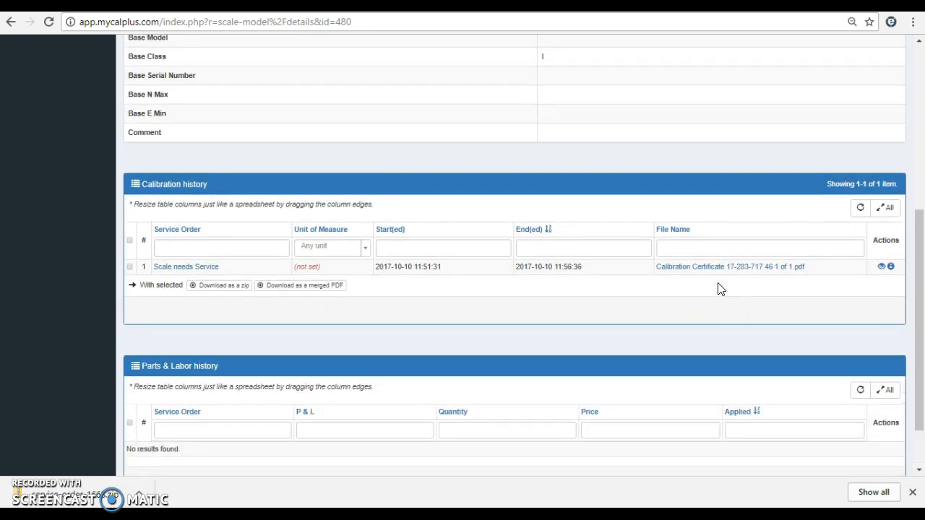
scroll(719, 287, down, 5)
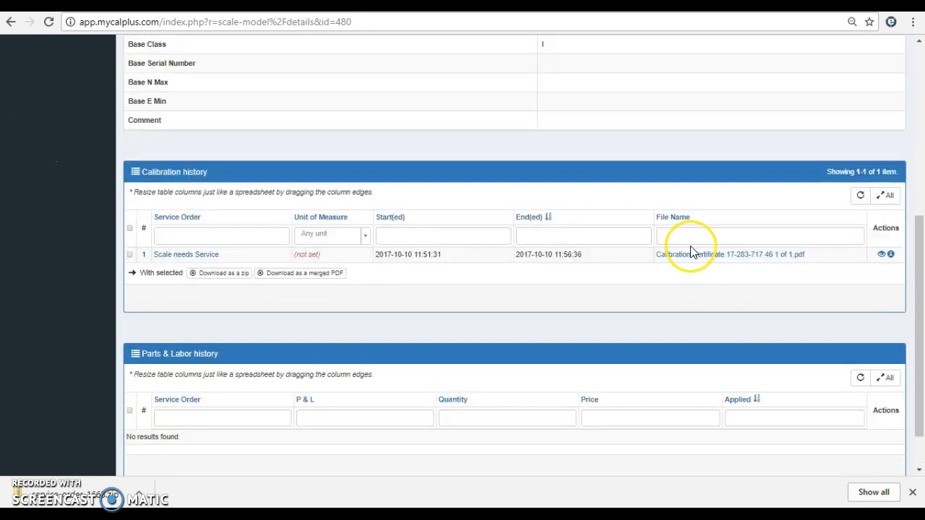
scroll(692, 282, up, 5)
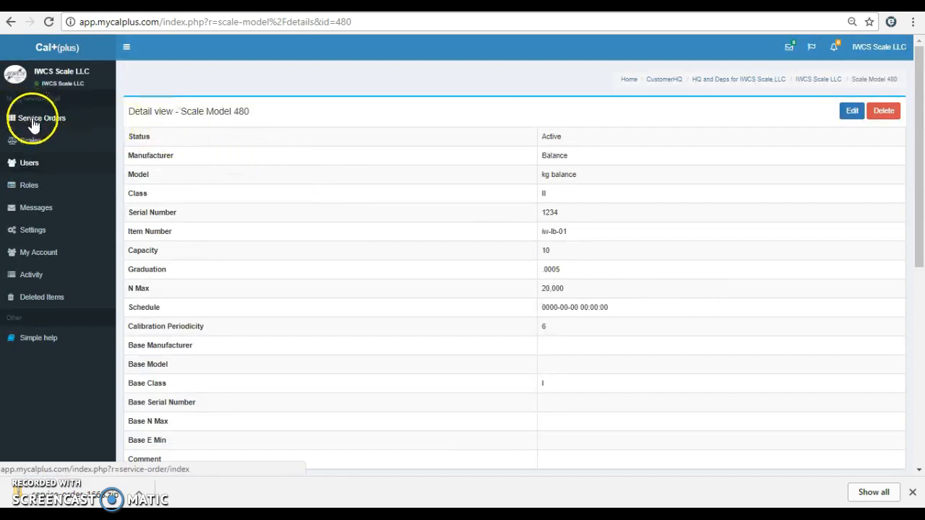
Return to the completed service orders and open the detail view of the "Scale needs Service" order
click(38, 122)
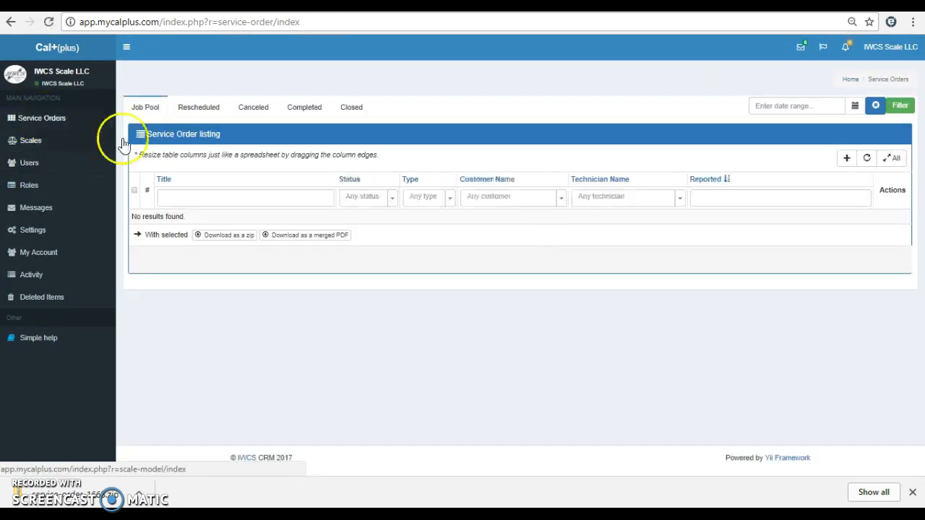
click(304, 107)
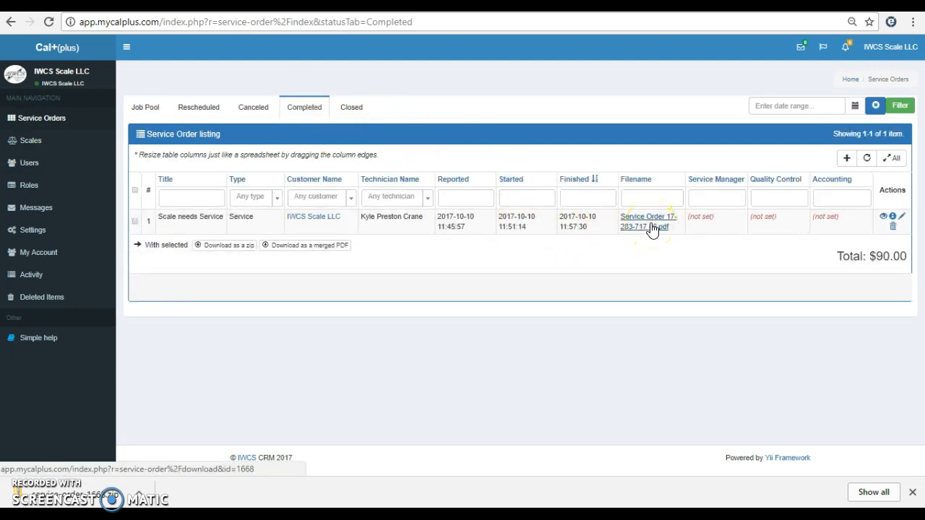
click(893, 219)
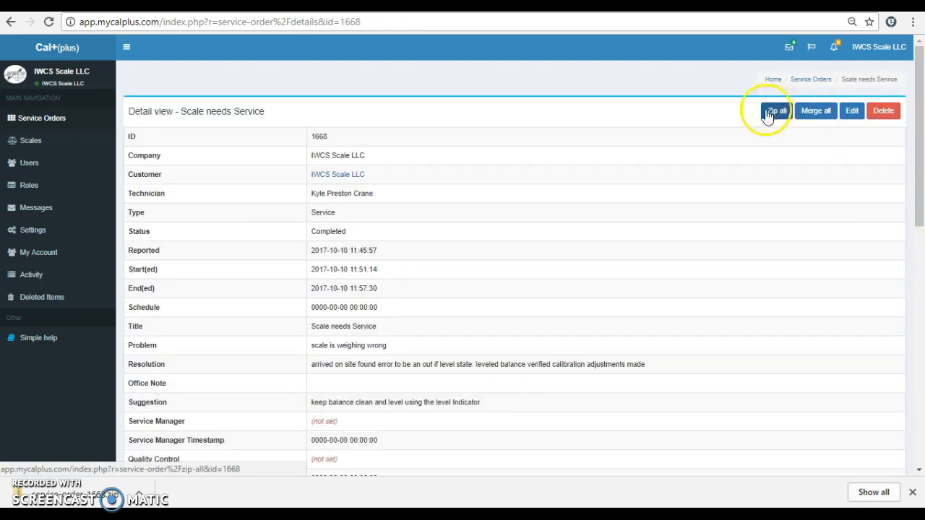